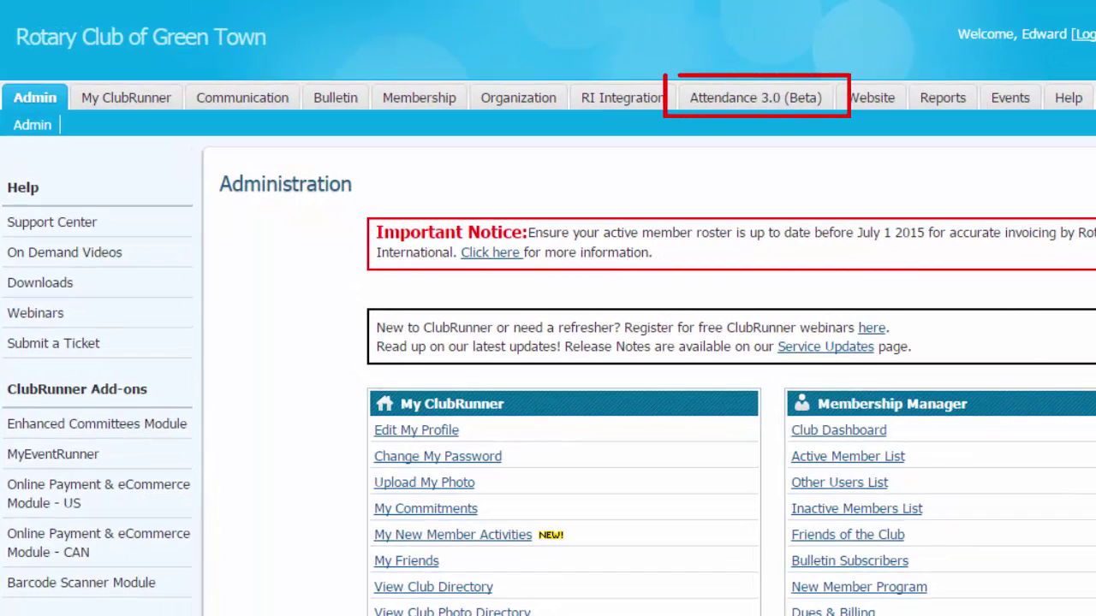
- Enter the Attendance 3.0 (Beta) area to add a new 2014-15 meeting
click(755, 98)
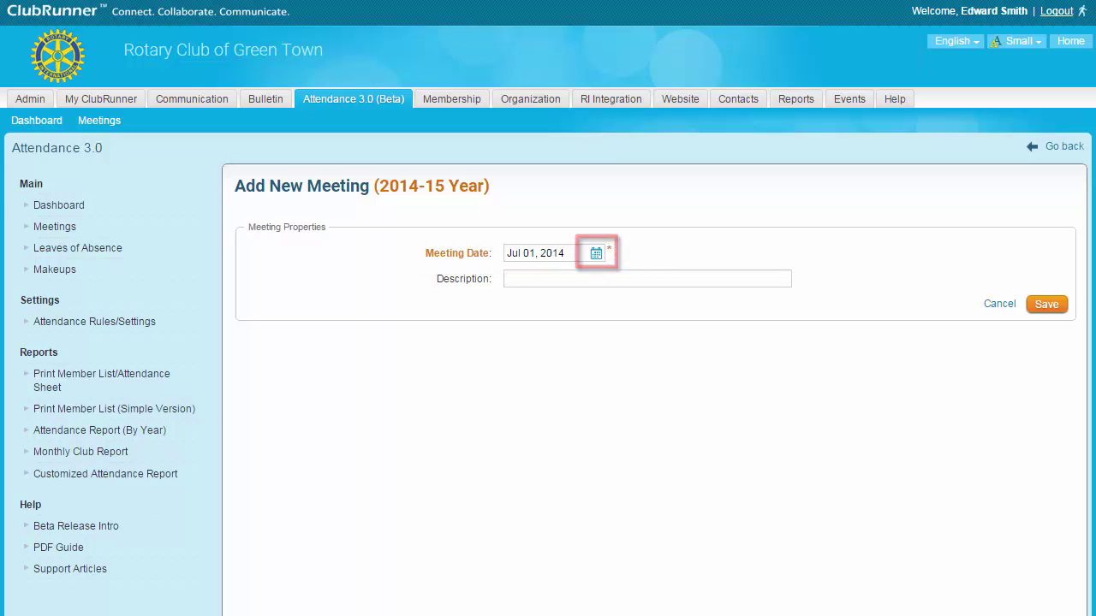
- Date the new meeting Jul 31, 2014 and describe it as 'Weekly Meeting'
click(564, 253)
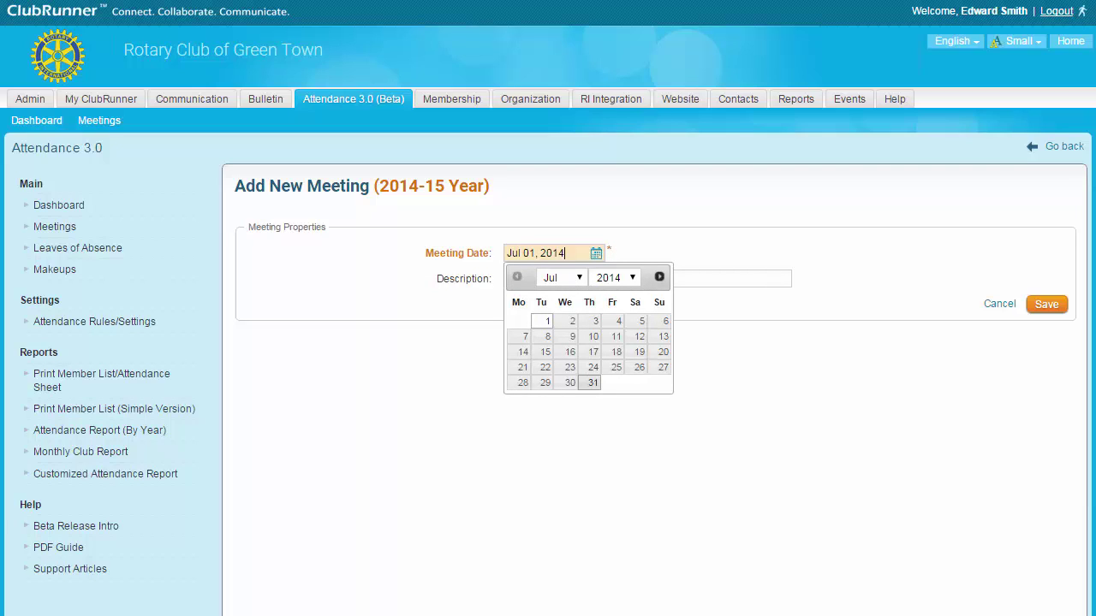
click(593, 382)
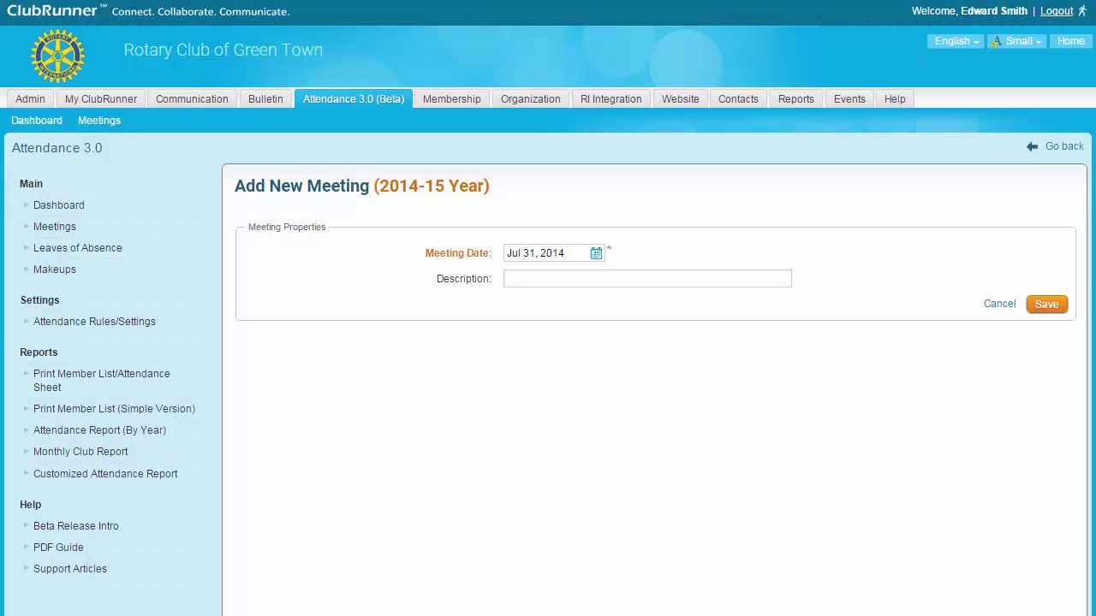
click(513, 278)
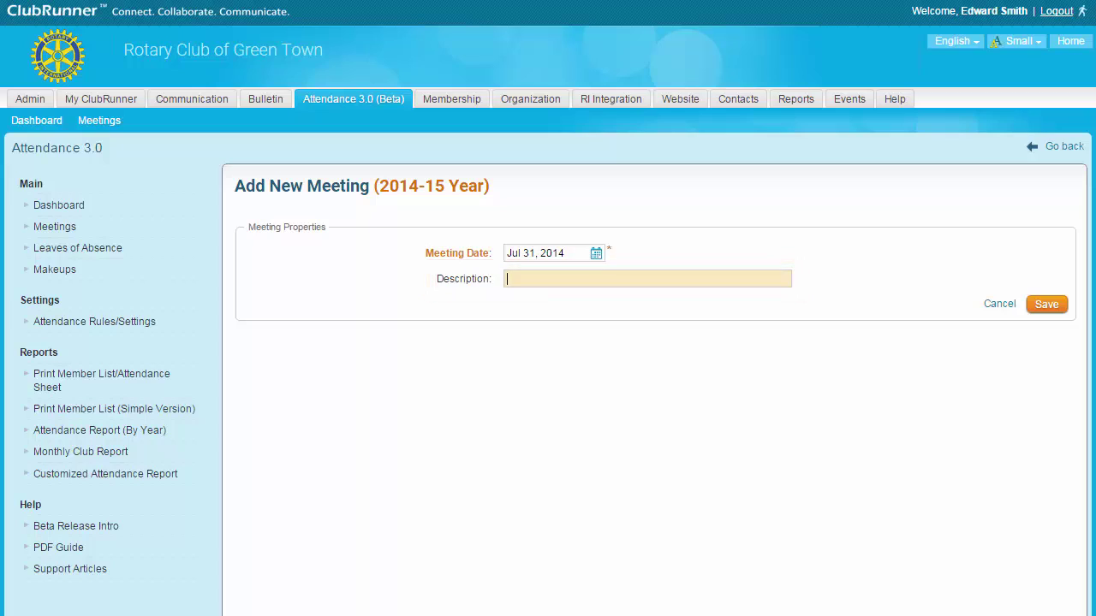
text(Weekly Meeting)
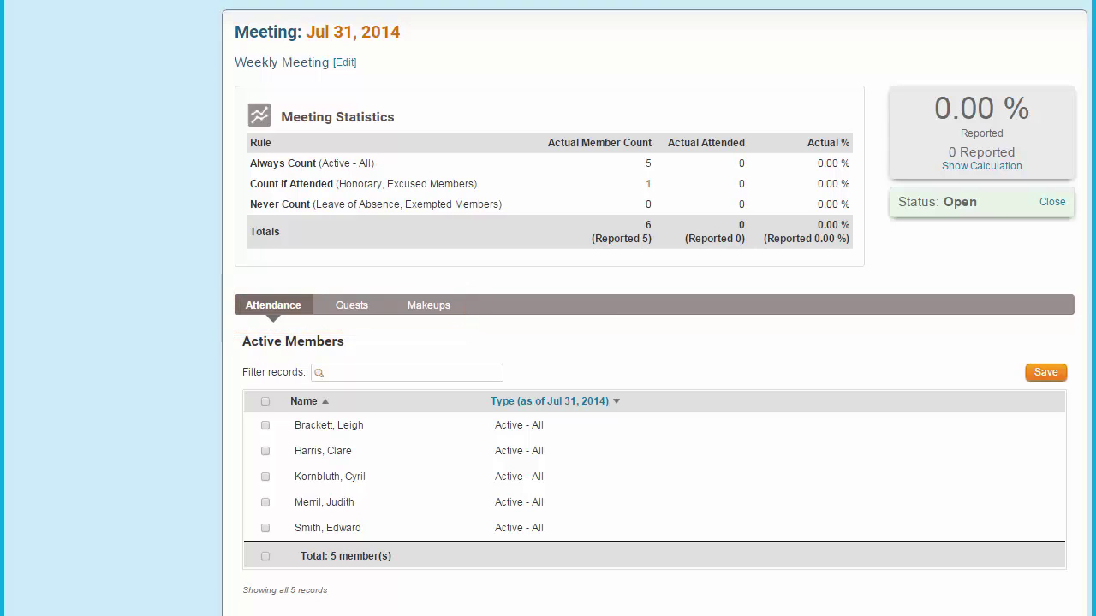
- Mark all five active members and the honorary member as attended
scroll(654, 308, down, 5)
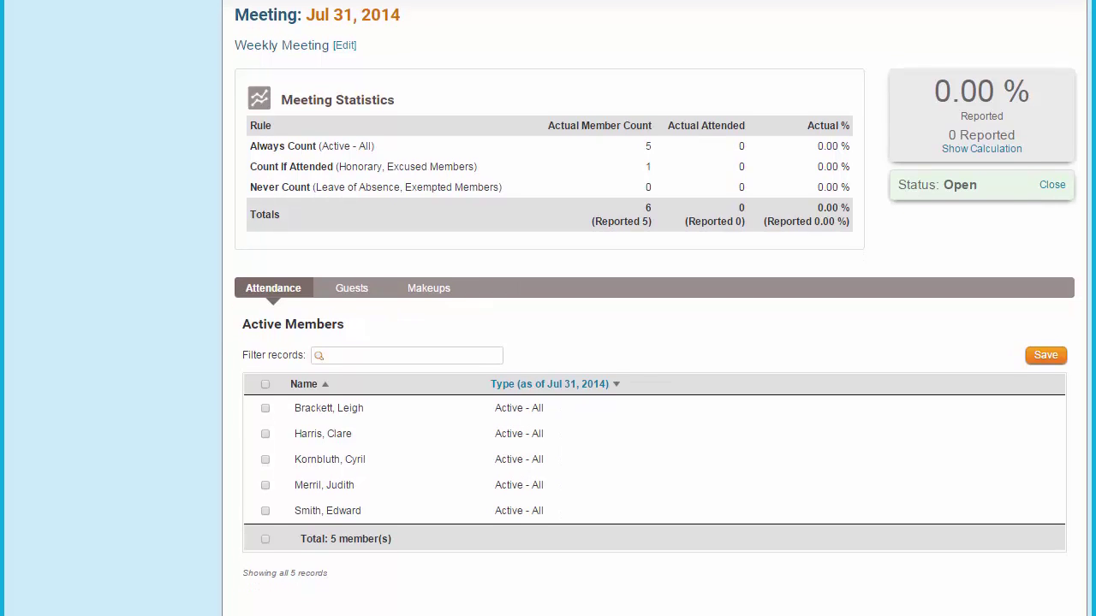
scroll(654, 308, down, 1)
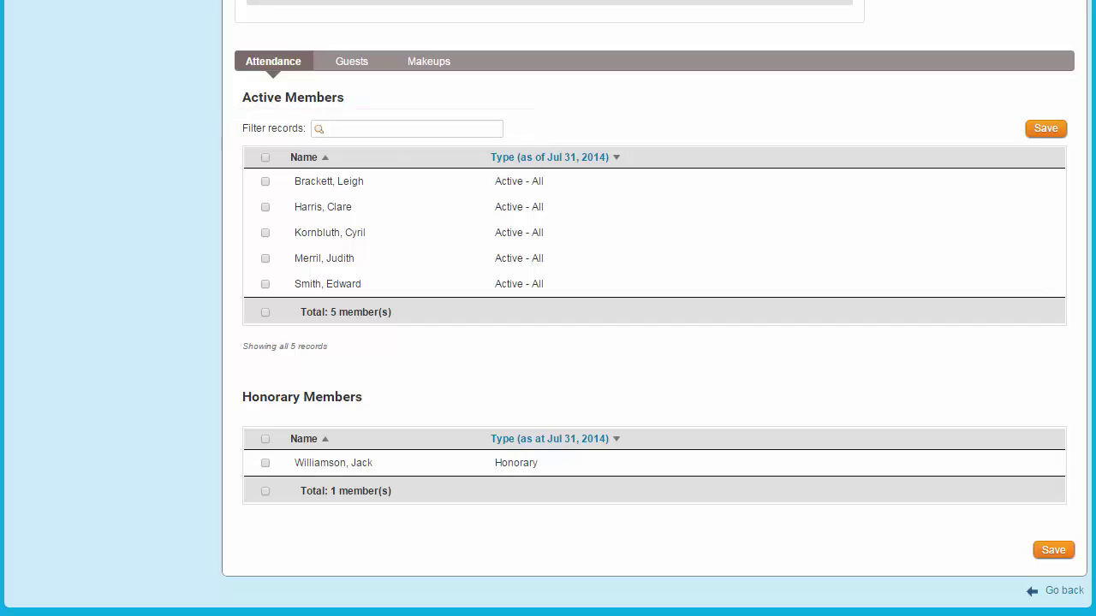
text(cyril)
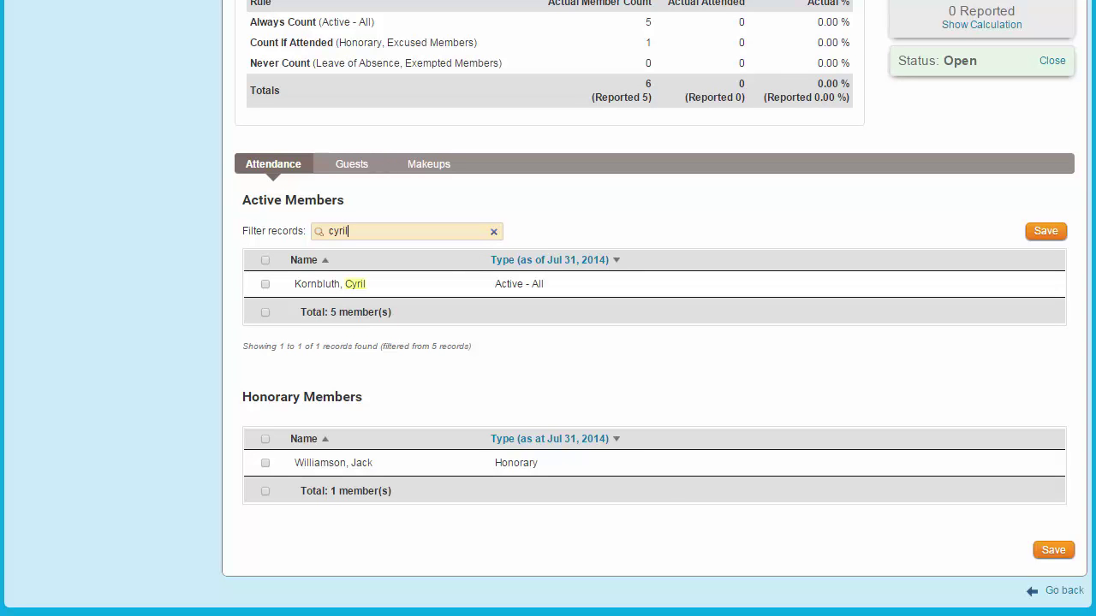
key(BackSpace)
key(BackSpace)
key(BackSpace)
key(BackSpace)
key(BackSpace)
click(264, 283)
click(265, 309)
click(265, 335)
click(265, 360)
click(264, 386)
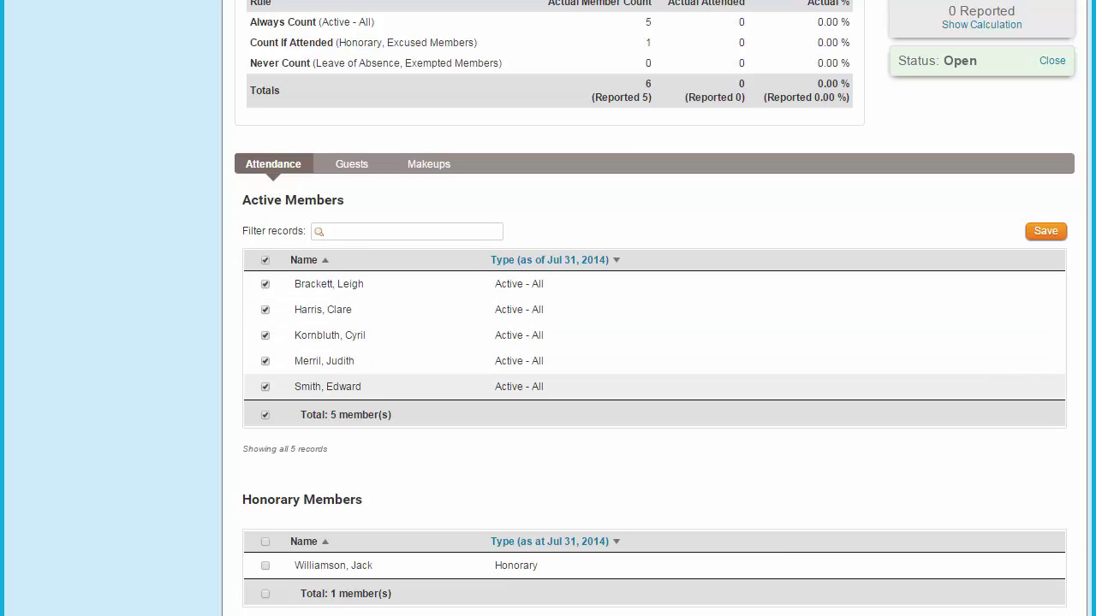
click(265, 565)
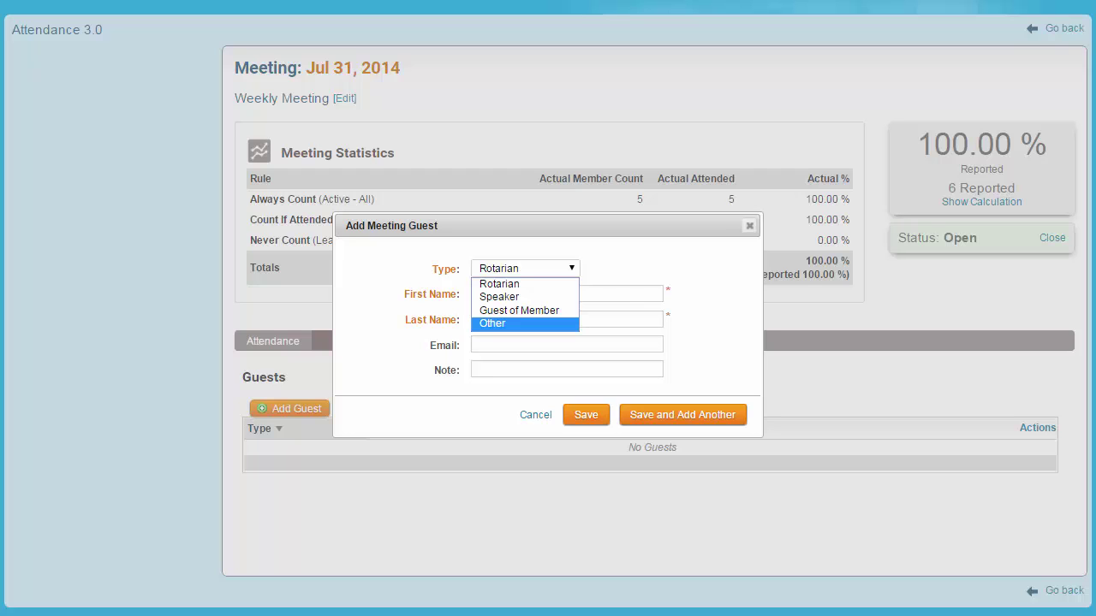
- Enter a Rotarian guest's first name, last name and e-mail address
key(Escape)
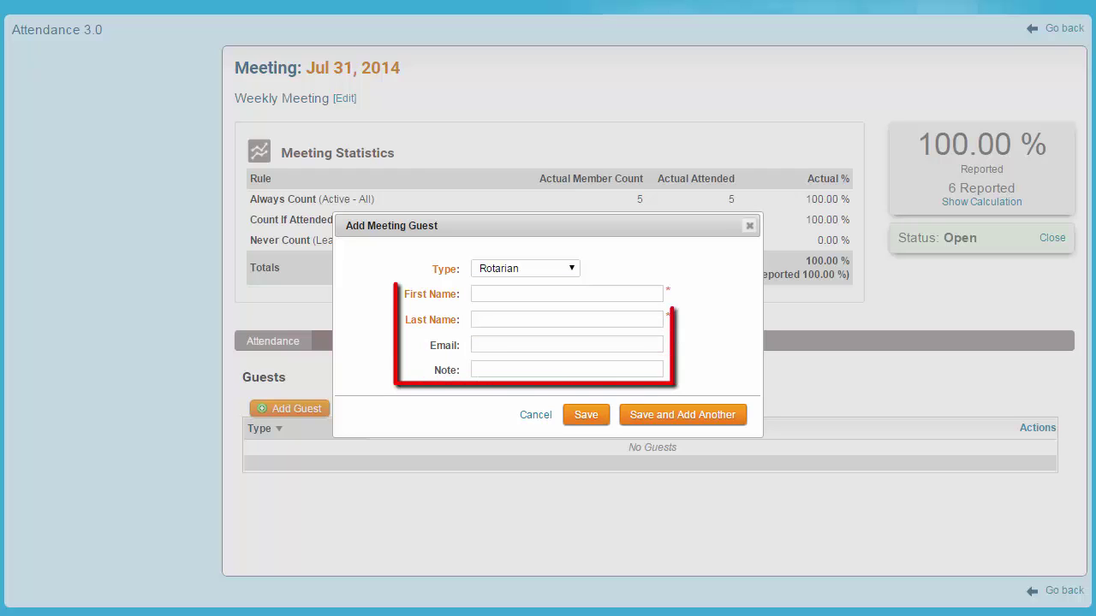
click(566, 294)
key(Tab)
key(Tab)
text(cbaines@example.com)
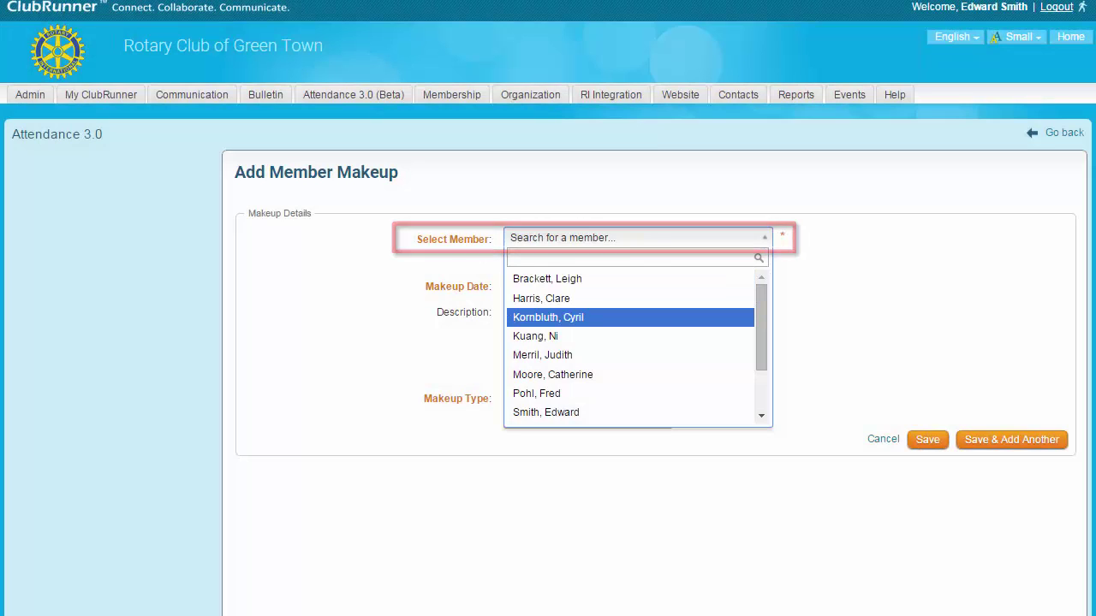
- Confirm the member and describe the makeup as 'Attended other meeting'
key(Return)
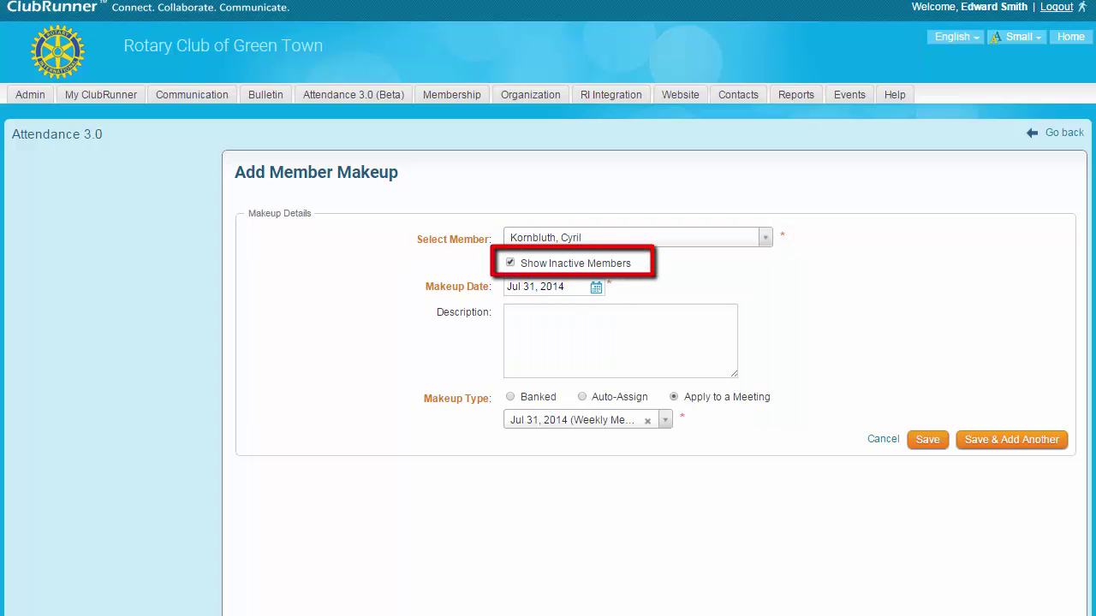
click(508, 314)
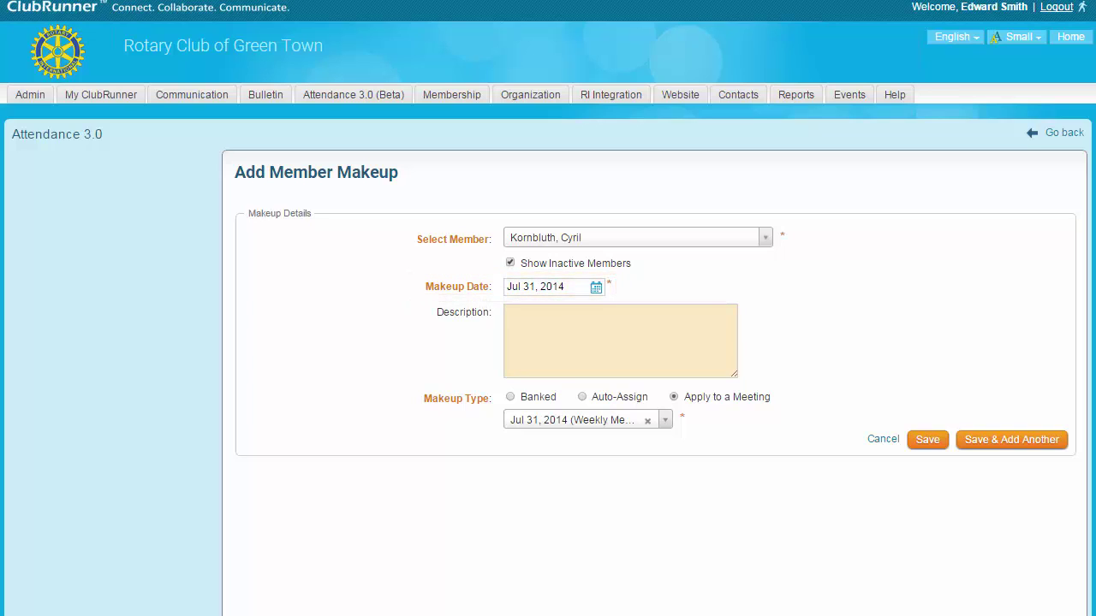
text(Attende)
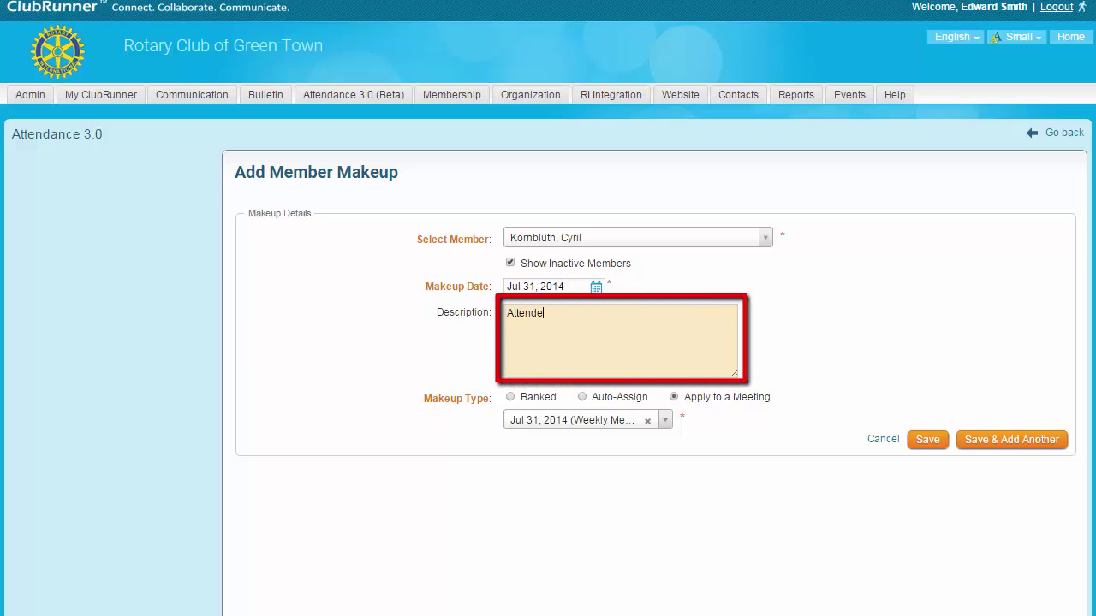
text(d other meeting)
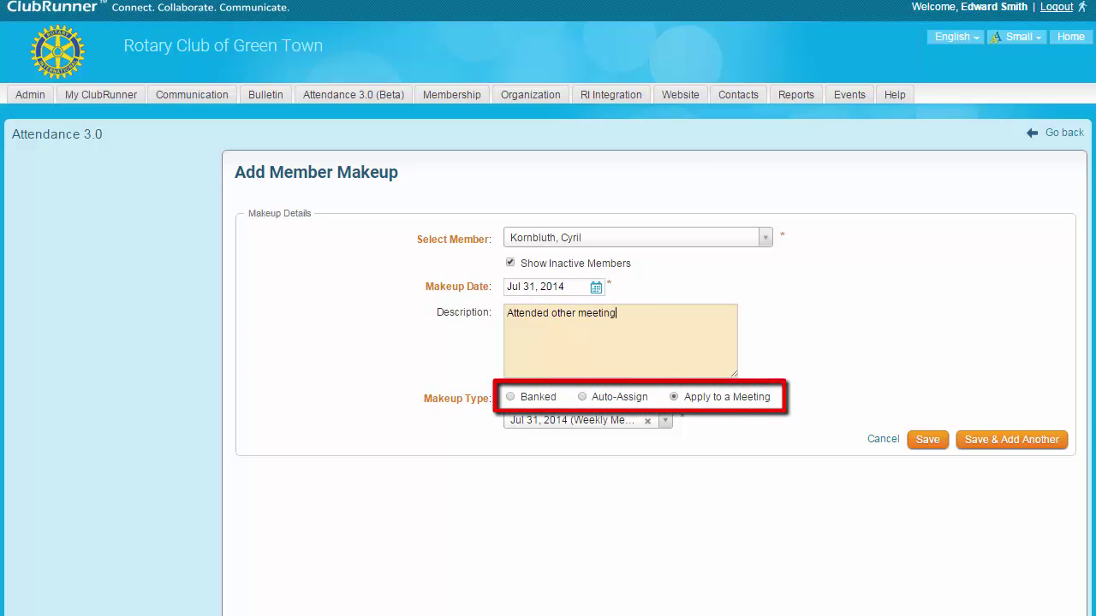
- Set the makeup type to Banked rather than a specific meeting, and save it
click(511, 396)
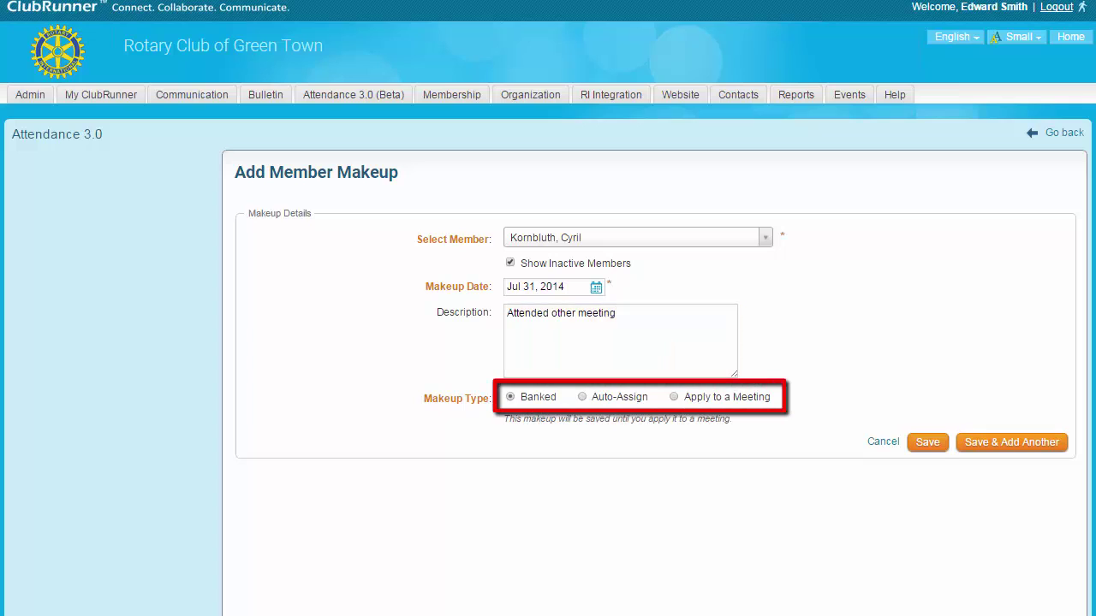
click(582, 396)
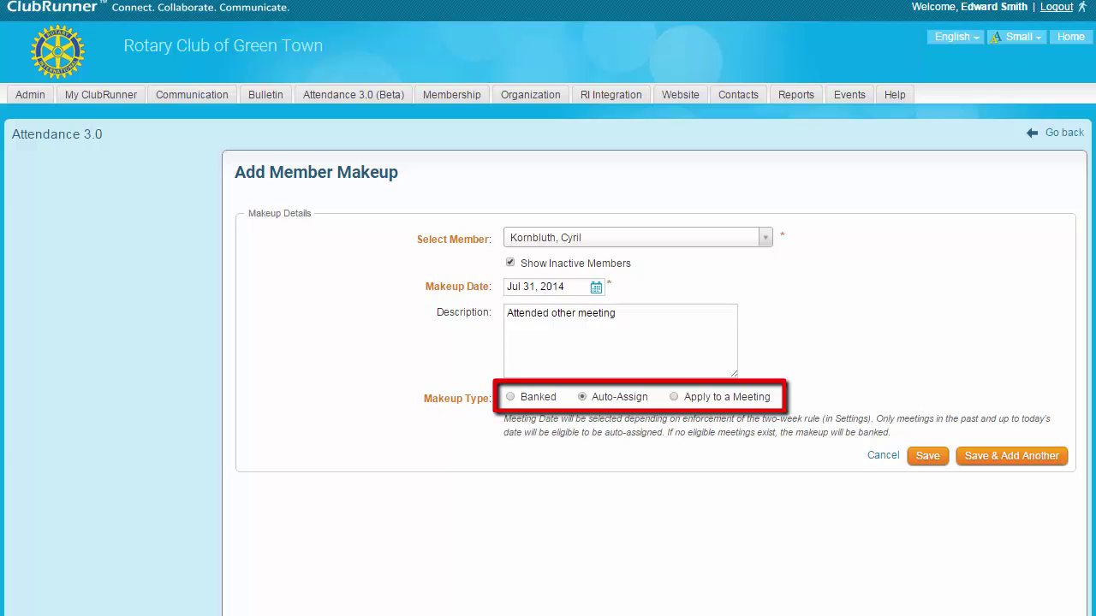
click(674, 397)
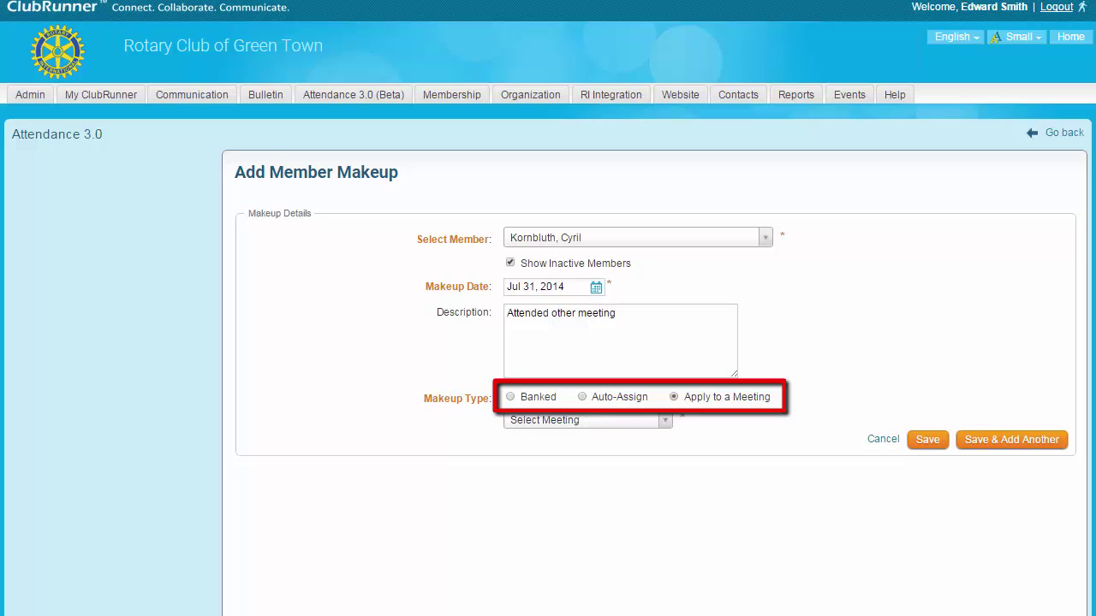
click(587, 419)
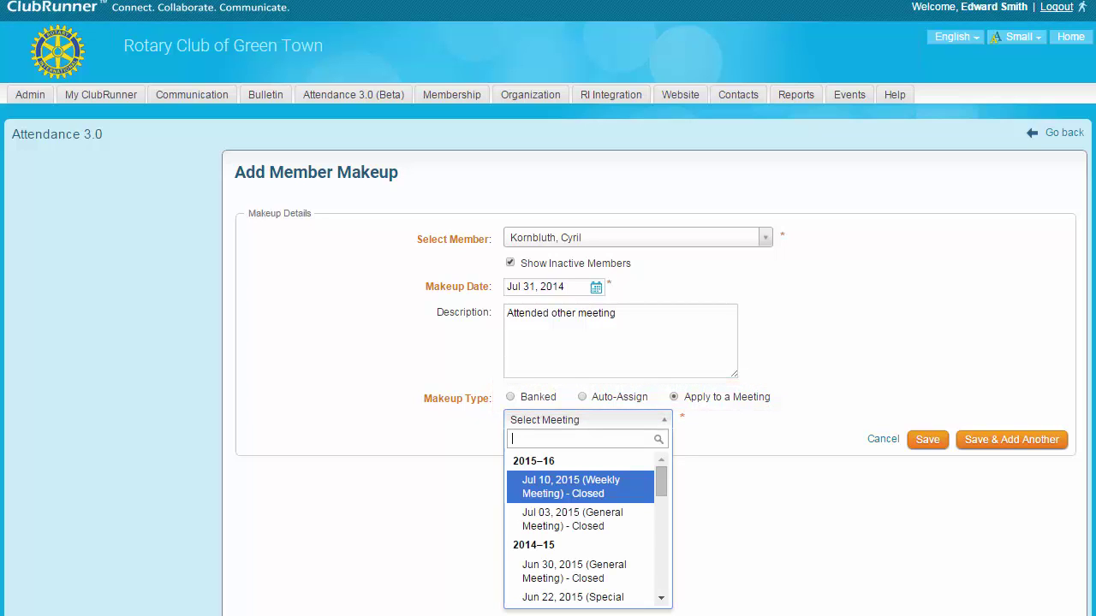
scroll(582, 526, down, 5)
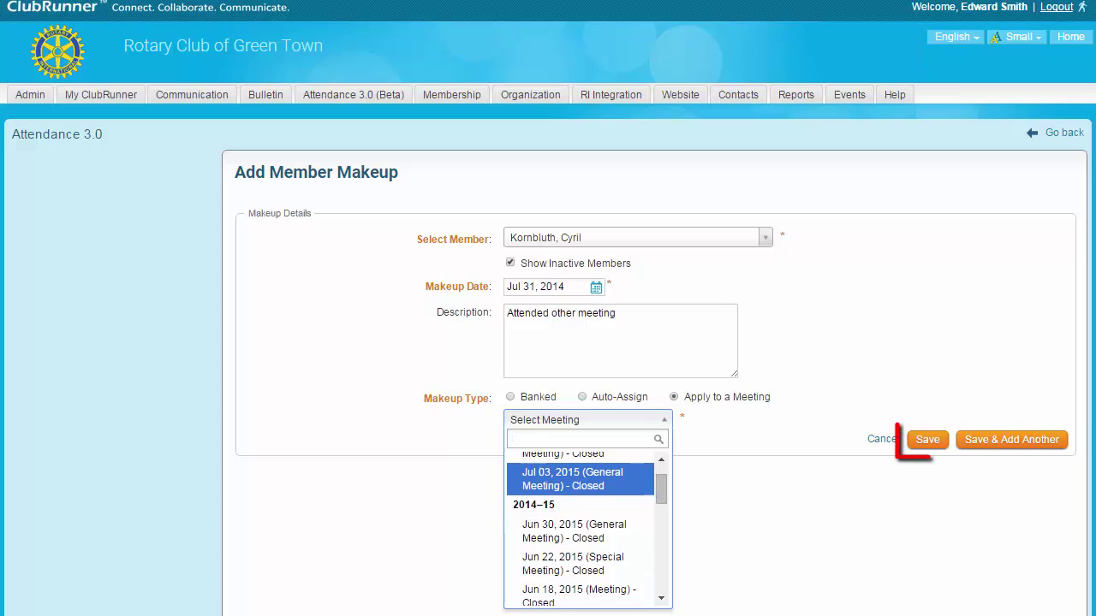
key(Escape)
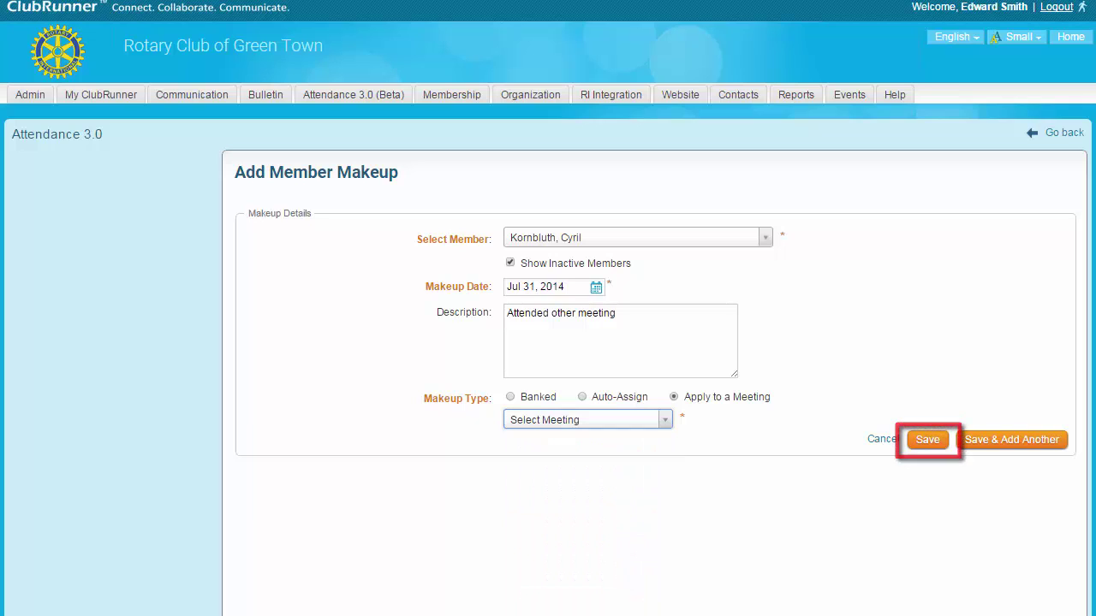
click(510, 397)
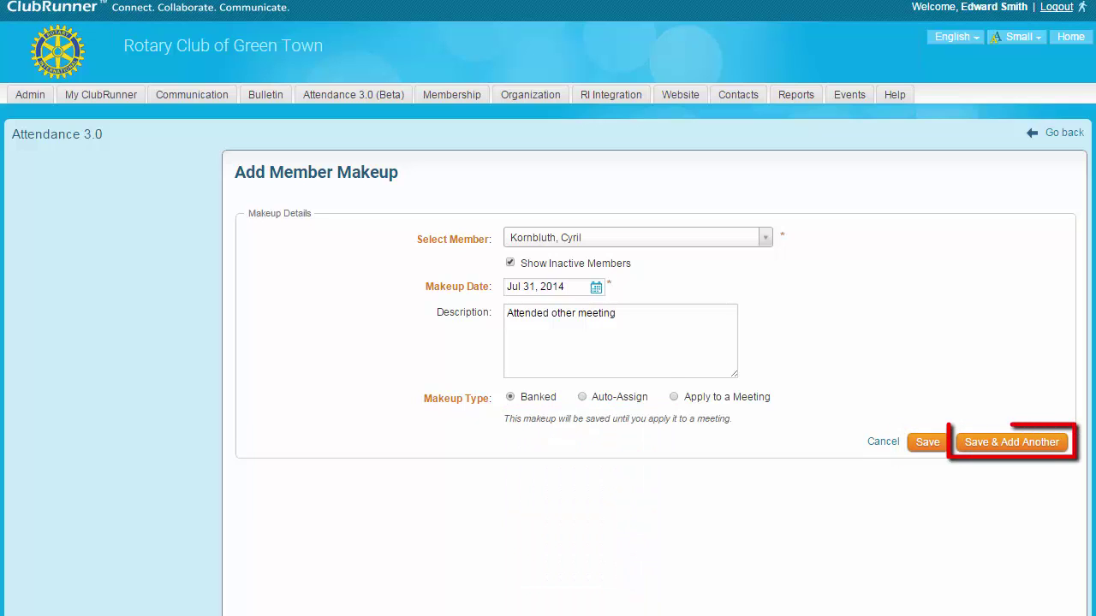
click(927, 441)
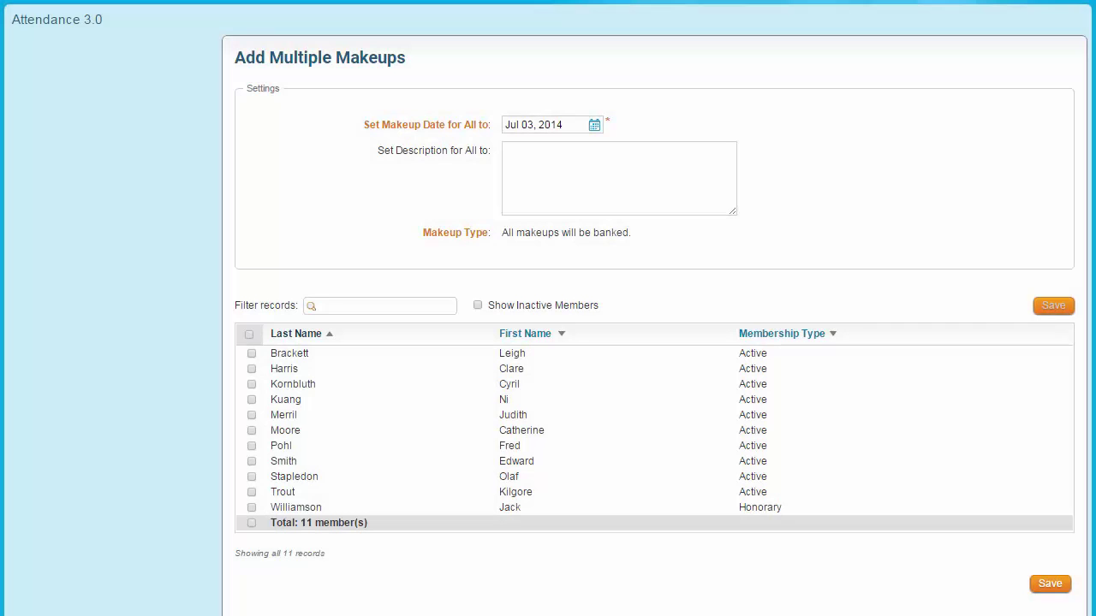
- Create Jul 03, 2014 'Club Assembly' makeups for the first, second, fourth and tenth members
click(548, 125)
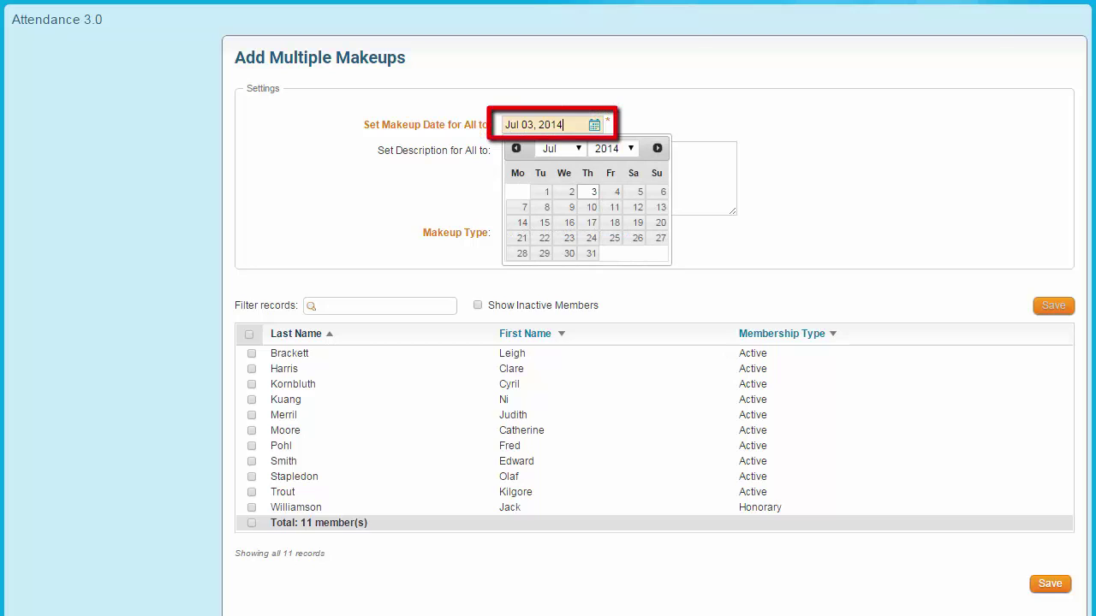
click(505, 151)
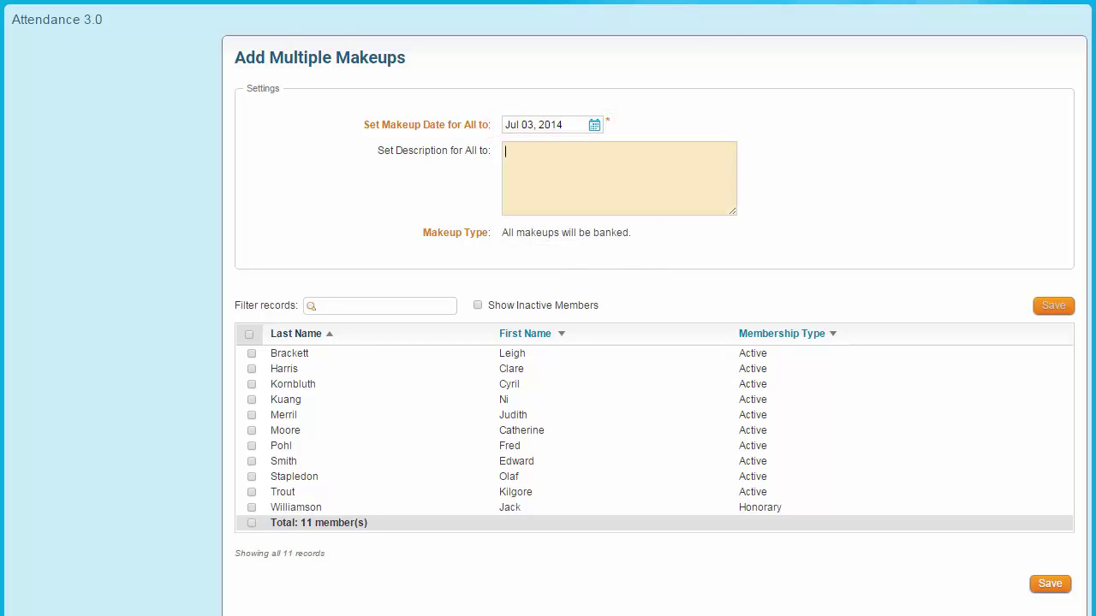
text(Club Assembly)
key(Tab)
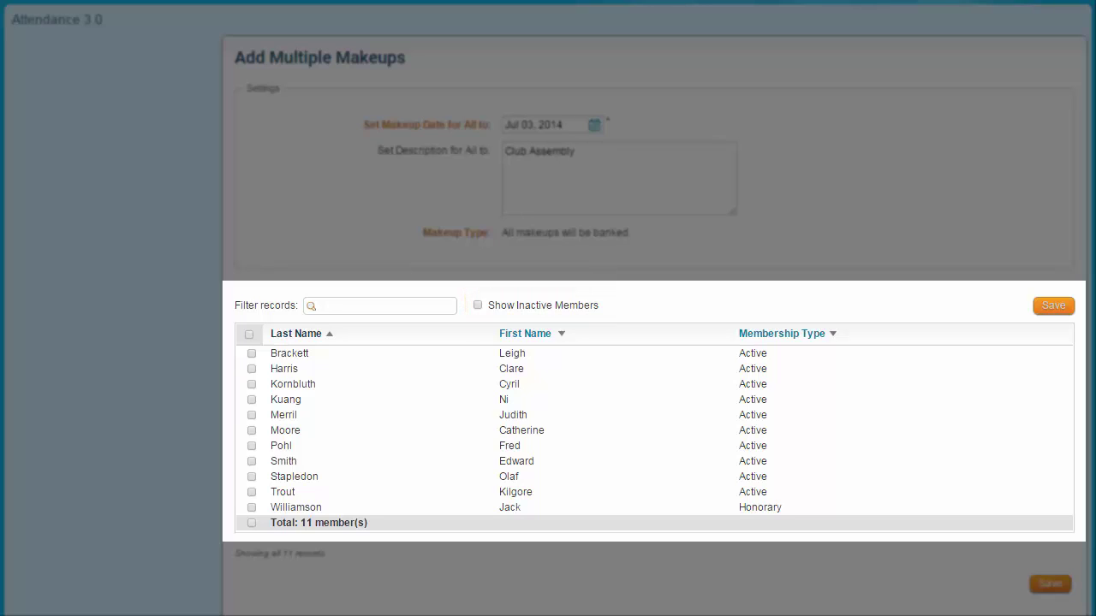
click(251, 353)
click(252, 368)
click(251, 399)
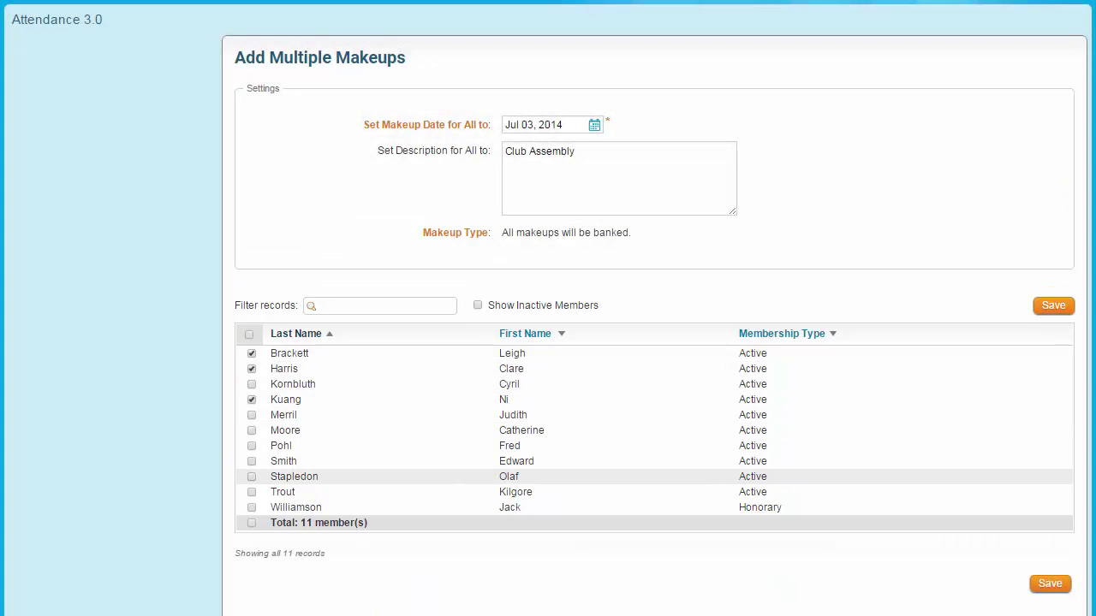
click(252, 492)
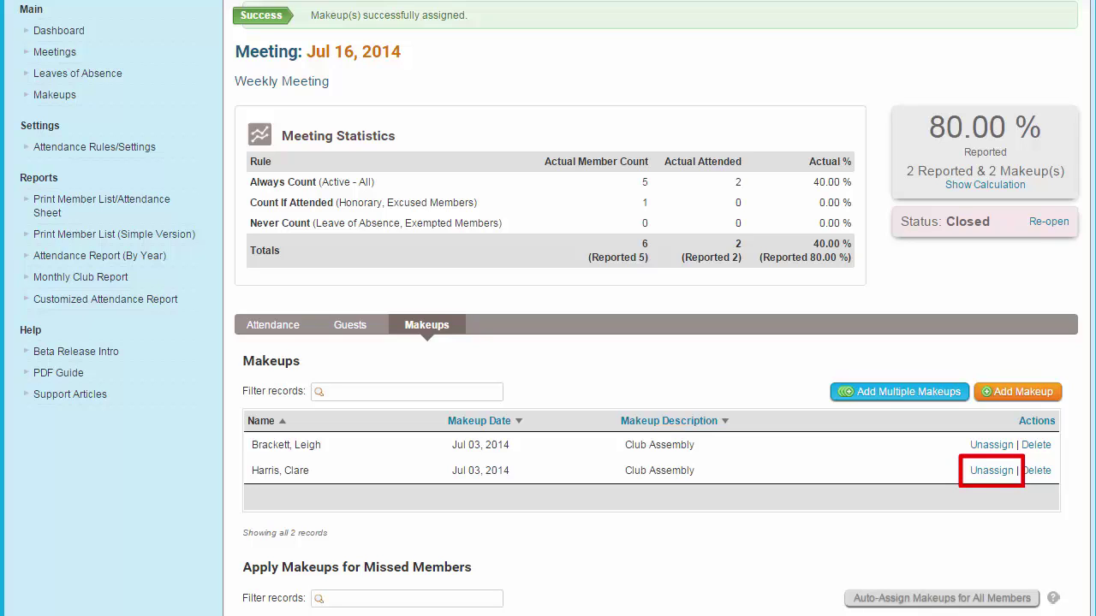
- Unassign the second Club Assembly makeup from the Jul 16, 2014 meeting
click(991, 470)
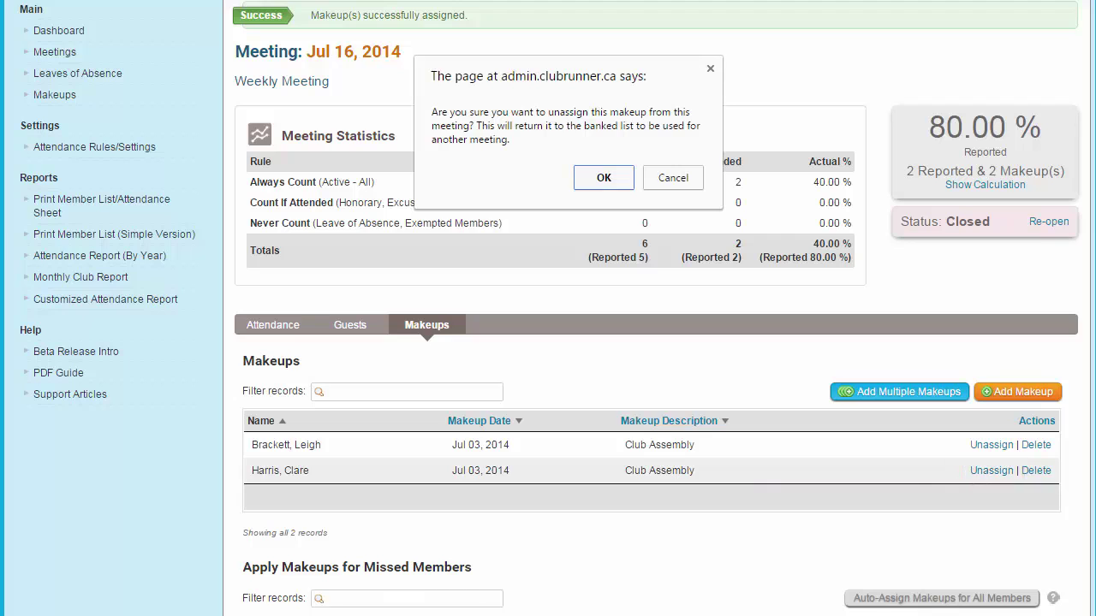
key(Return)
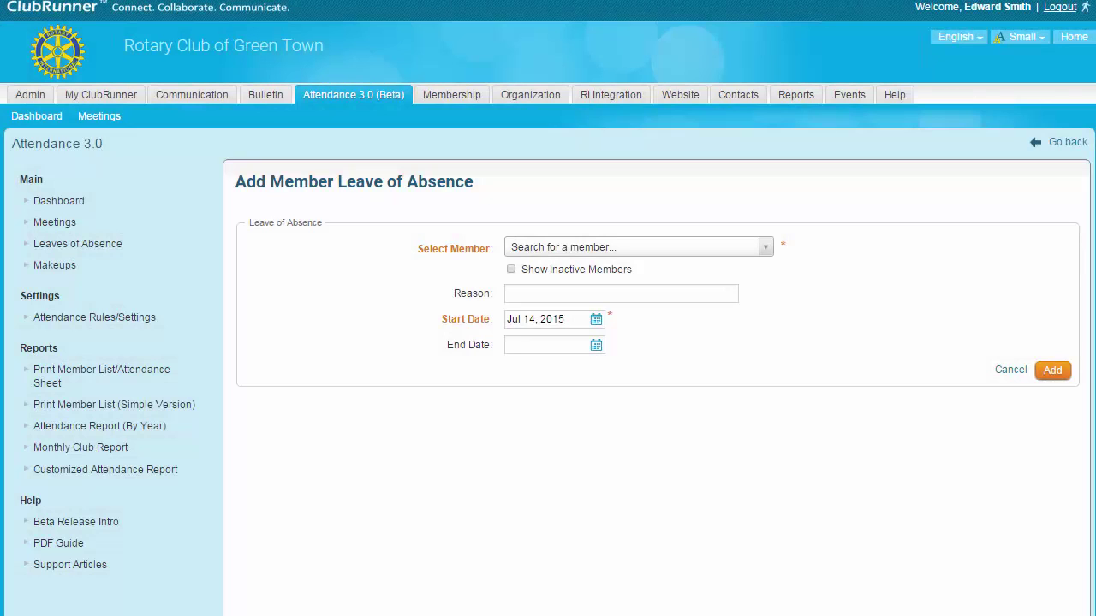
- Choose the member going on leave and enter the reason 'Maternity Leave'
click(637, 247)
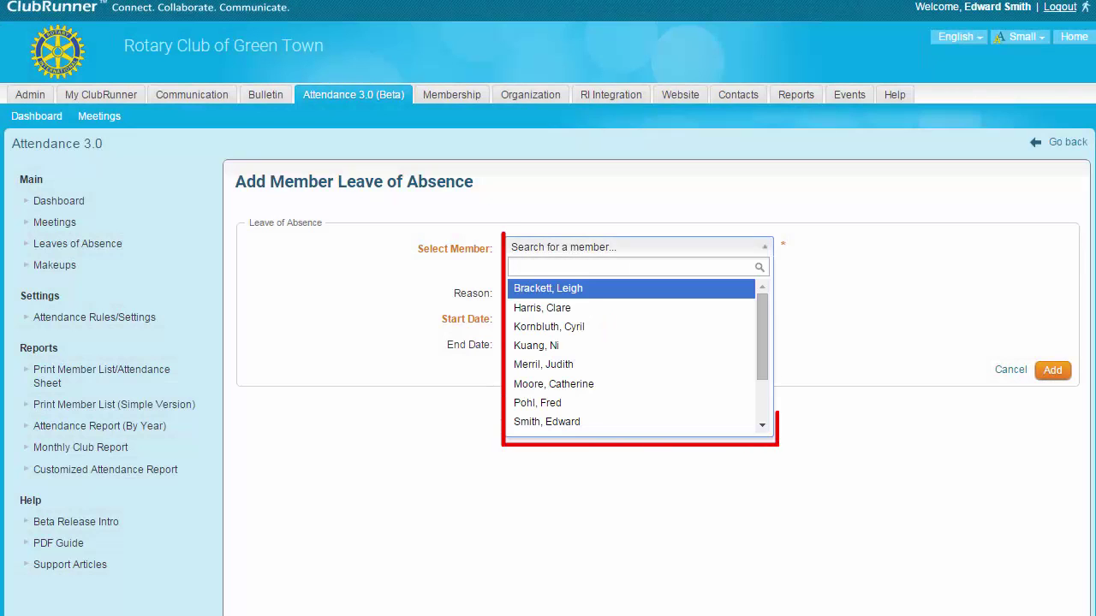
click(542, 307)
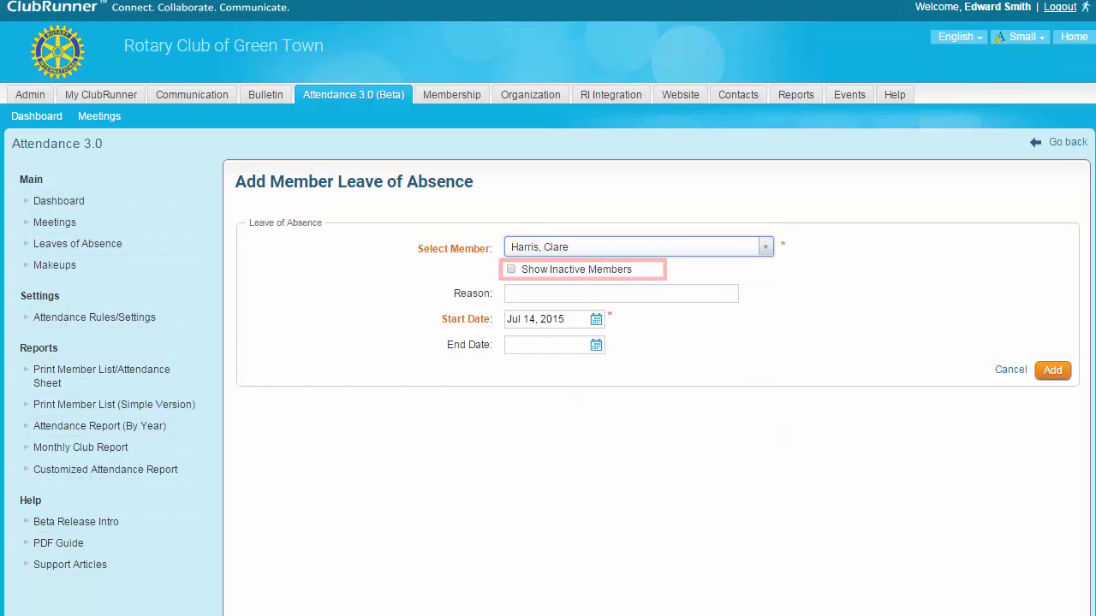
click(621, 292)
text(Maternity Leave)
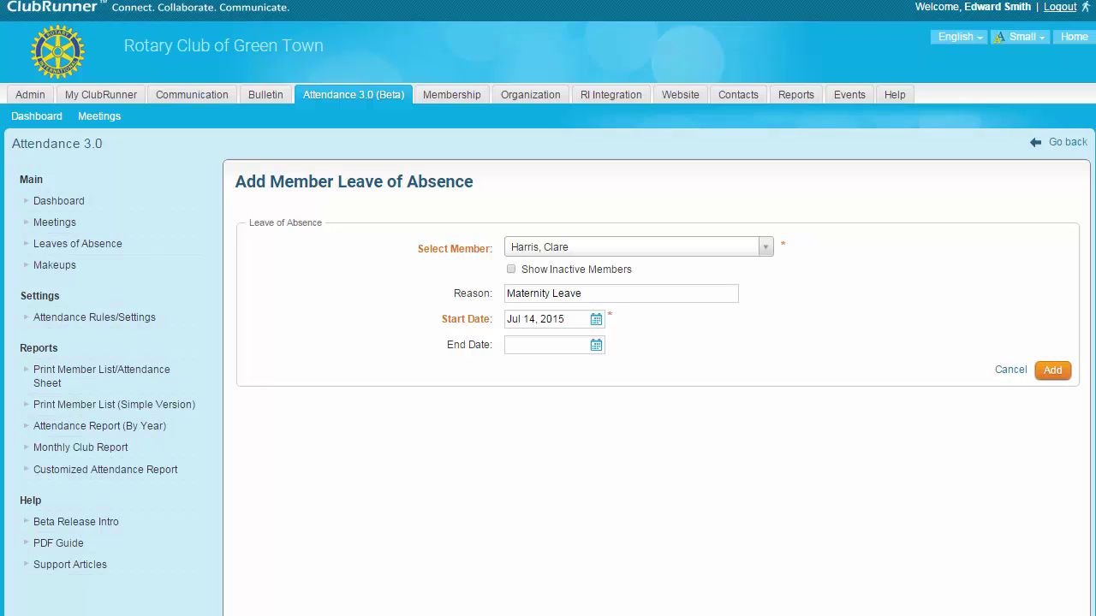
click(548, 318)
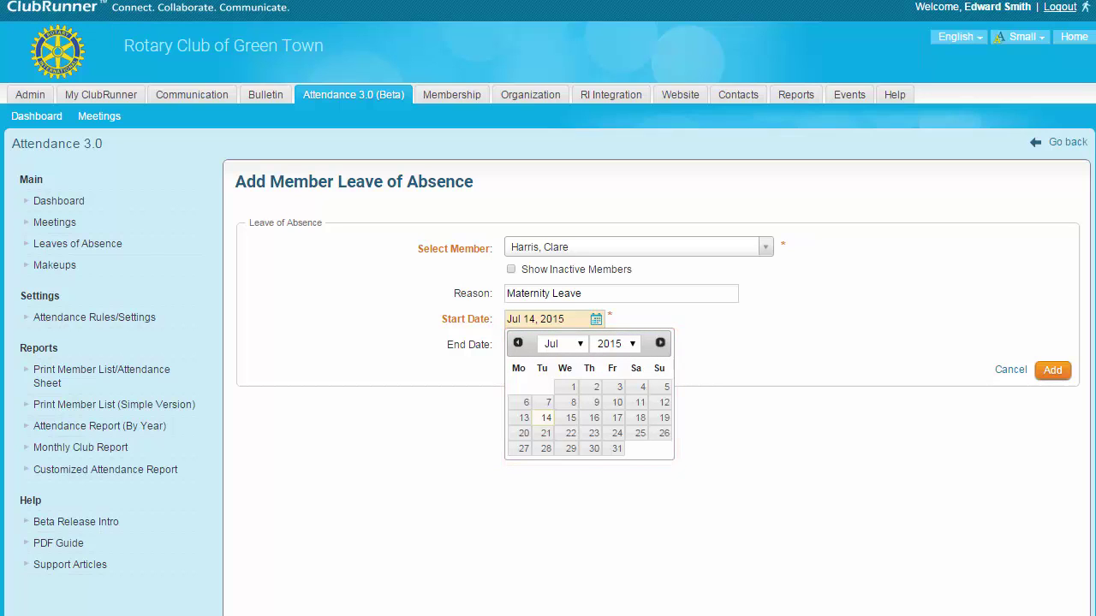
- Dismiss the leave-of-absence Start Date calendar
key(Escape)
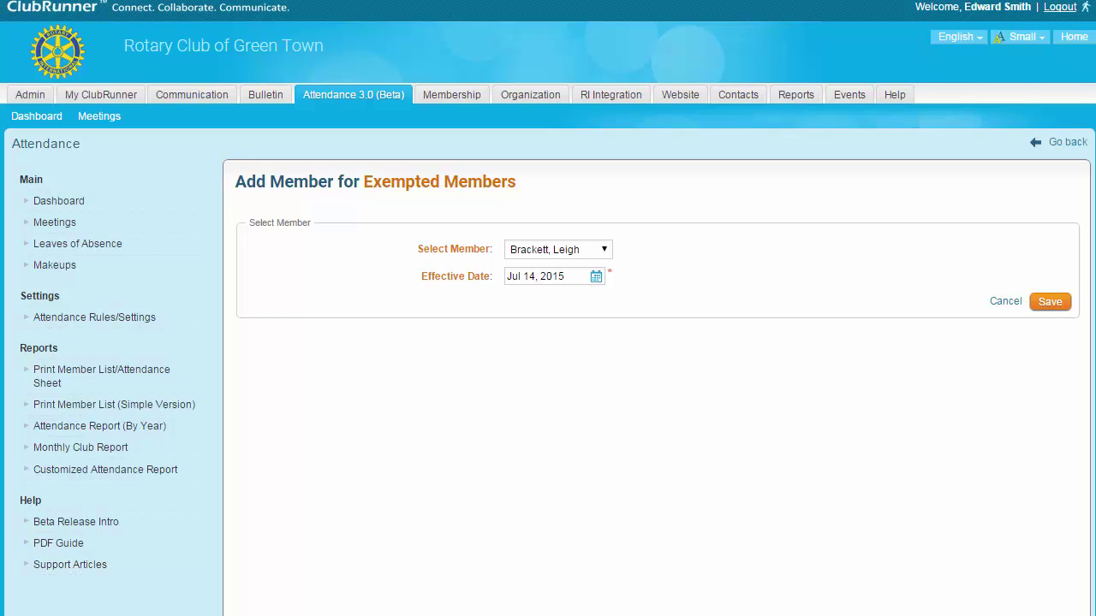
- Set the exempted member's effective date to Jul 16, 2015
click(539, 275)
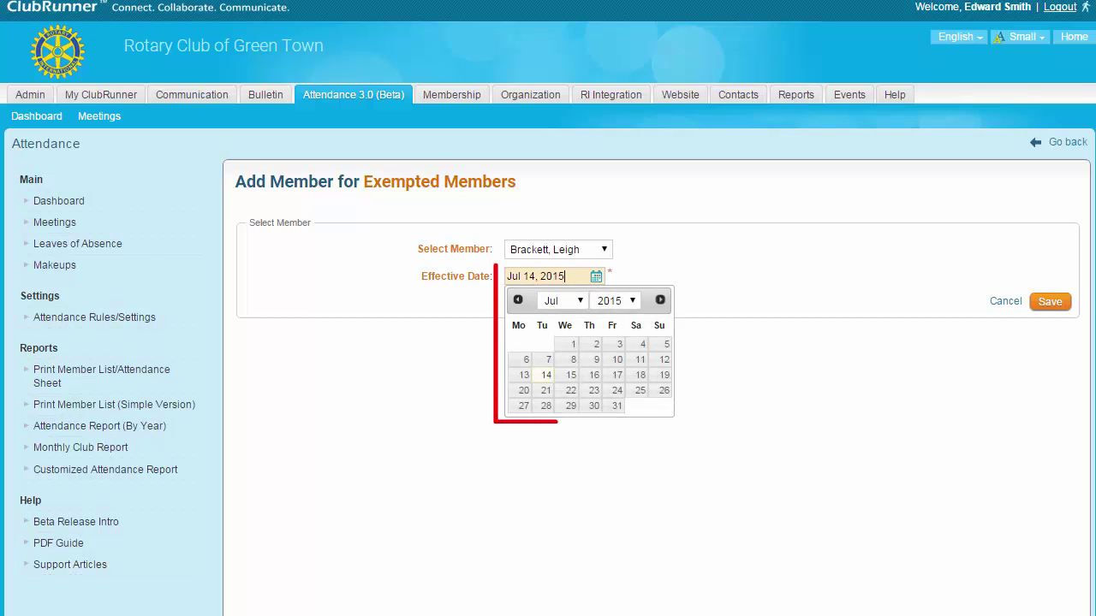
click(593, 374)
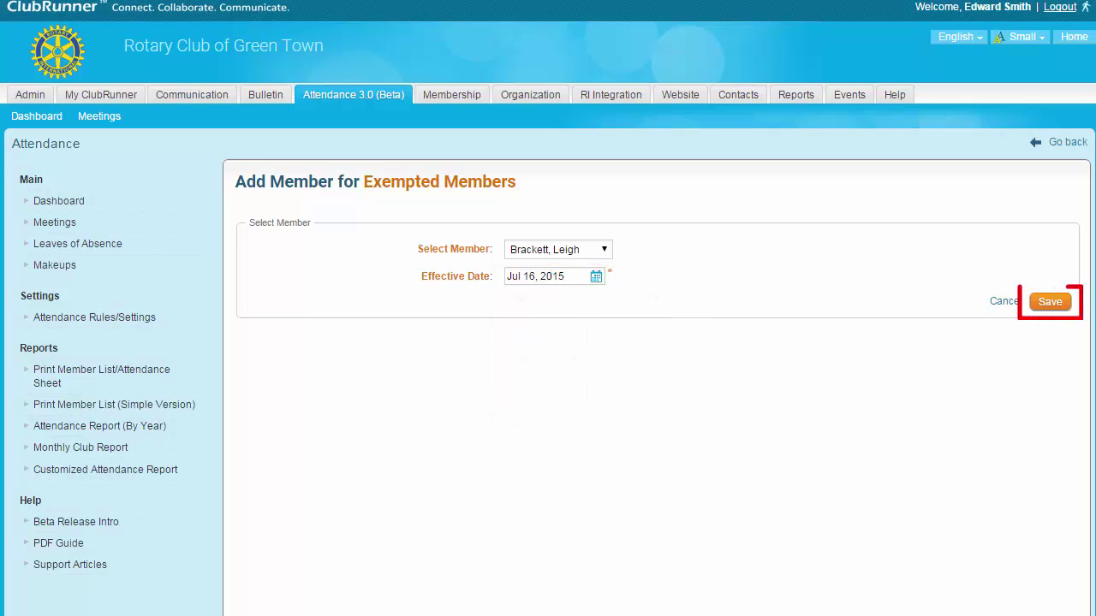
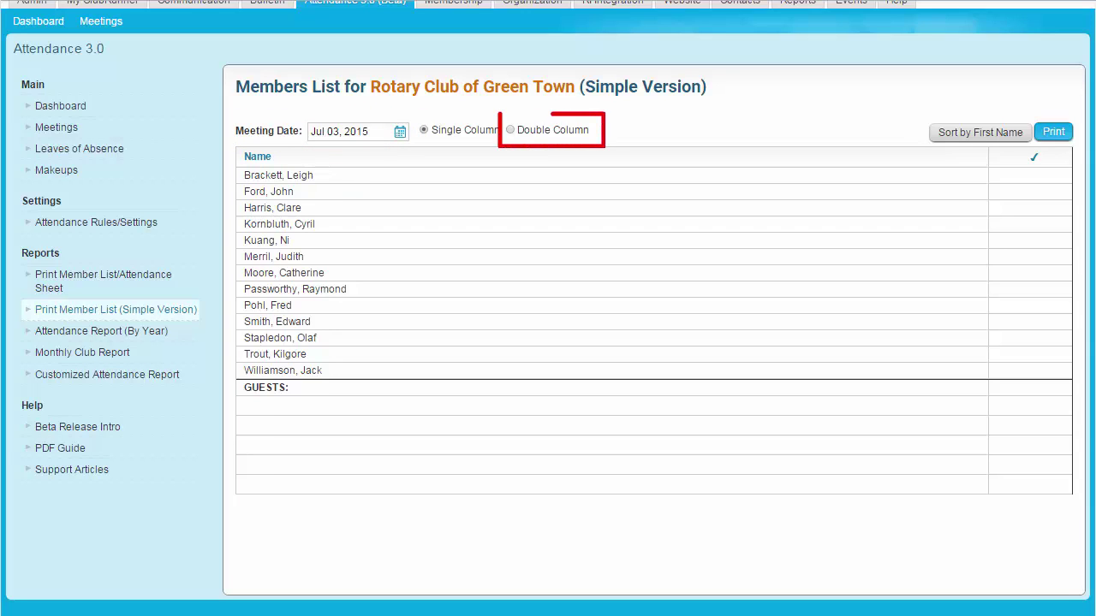
- Lay out the Jan 06–Jul 06, 2015 Customized Attendance Report's 12 members in Double Column
click(510, 129)
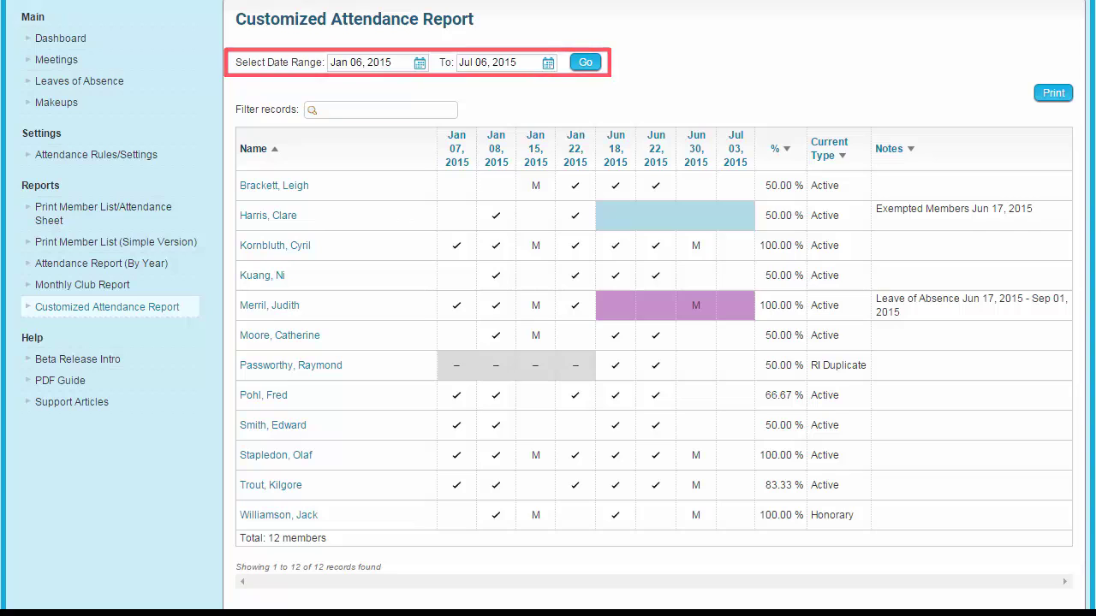
click(377, 63)
click(501, 63)
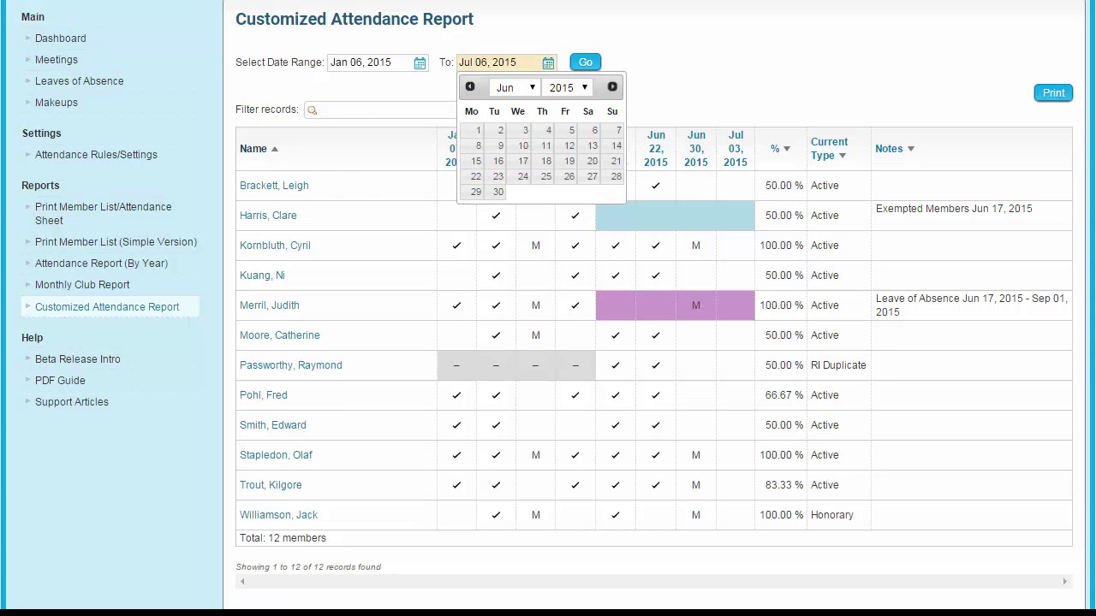
key(Tab)
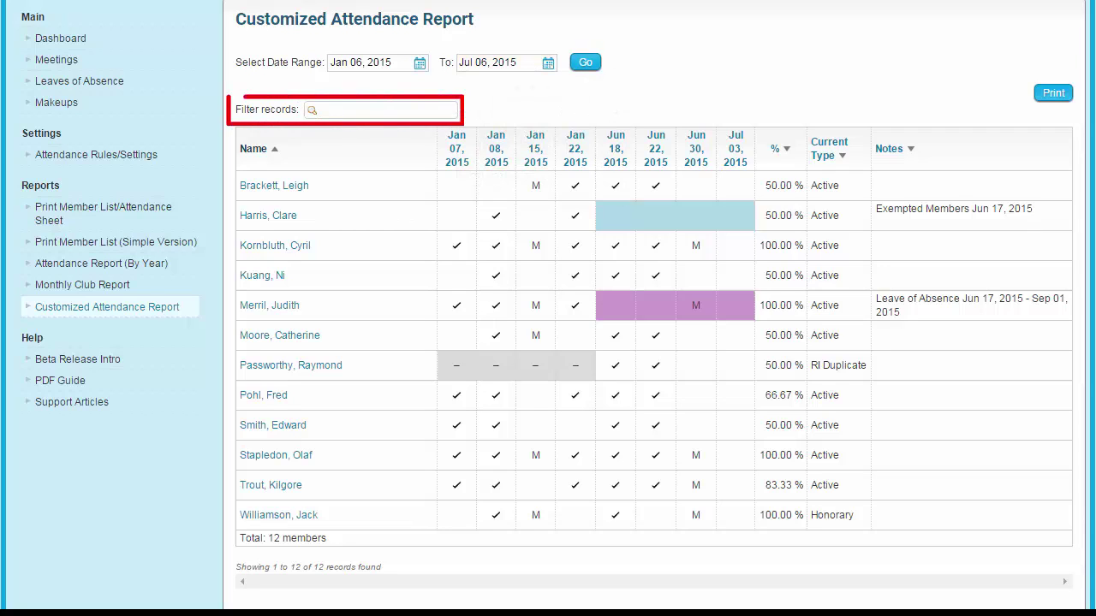